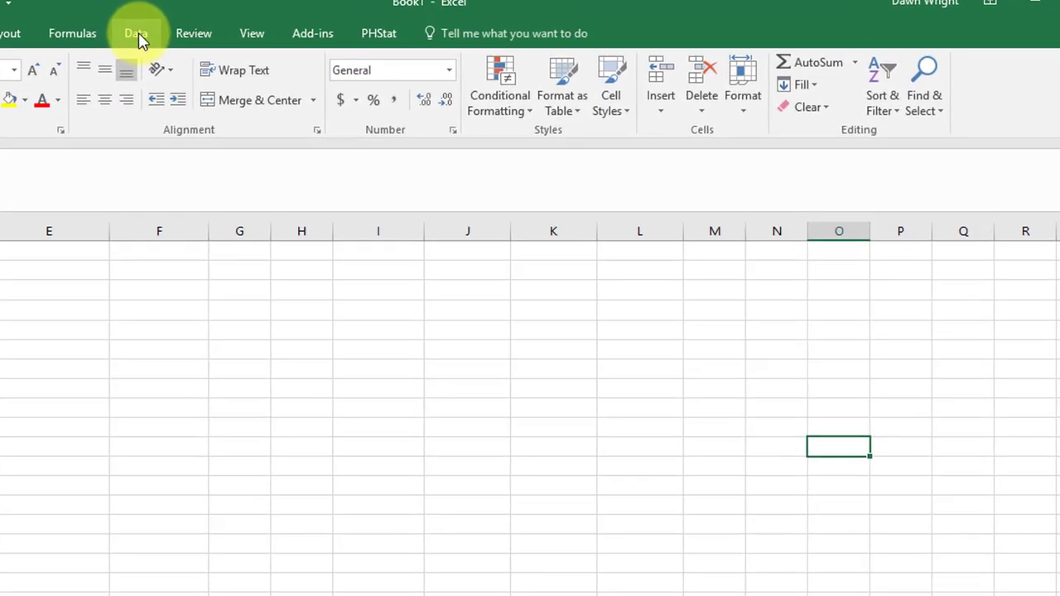
Step: Open the Data Analysis tool list from the Data tab to pick Regression
click(303, 35)
click(928, 71)
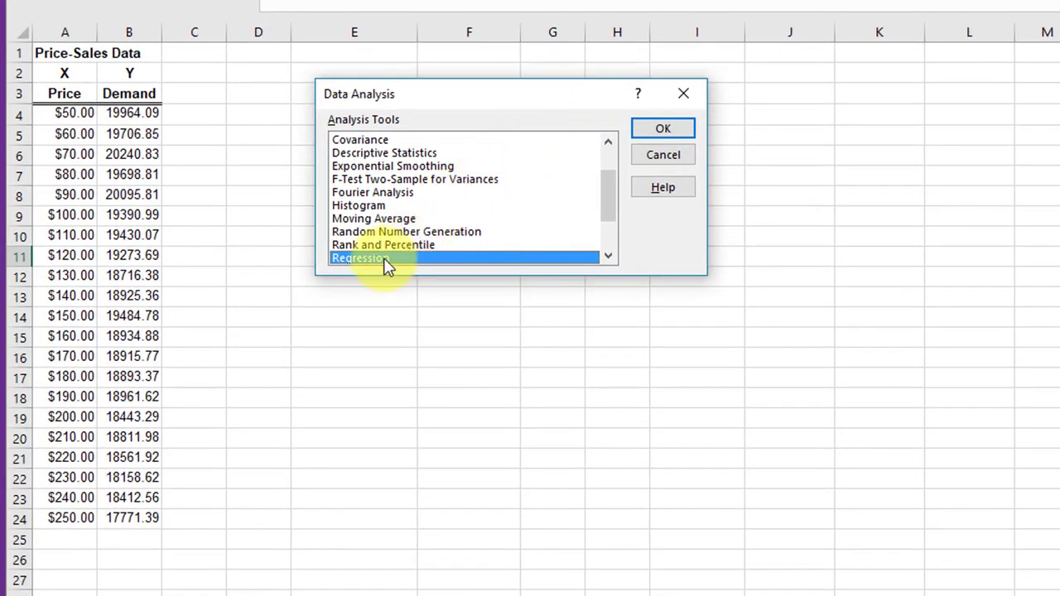
Step: Start Regression with Demand B3:B24 as the Y range and Price A3:A24 as the X range
click(663, 128)
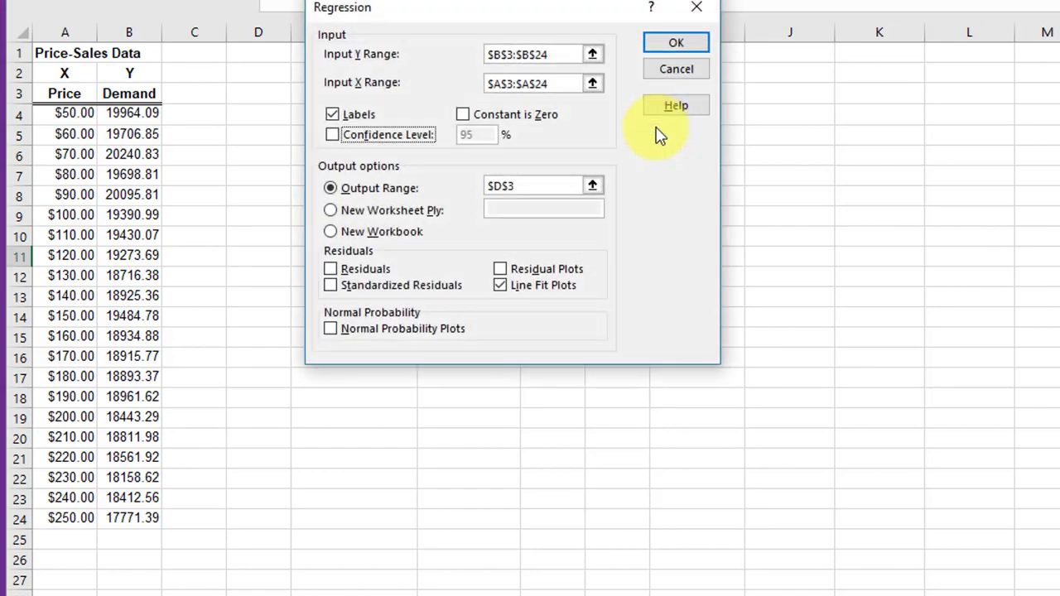
drag(569, 10, 610, 82)
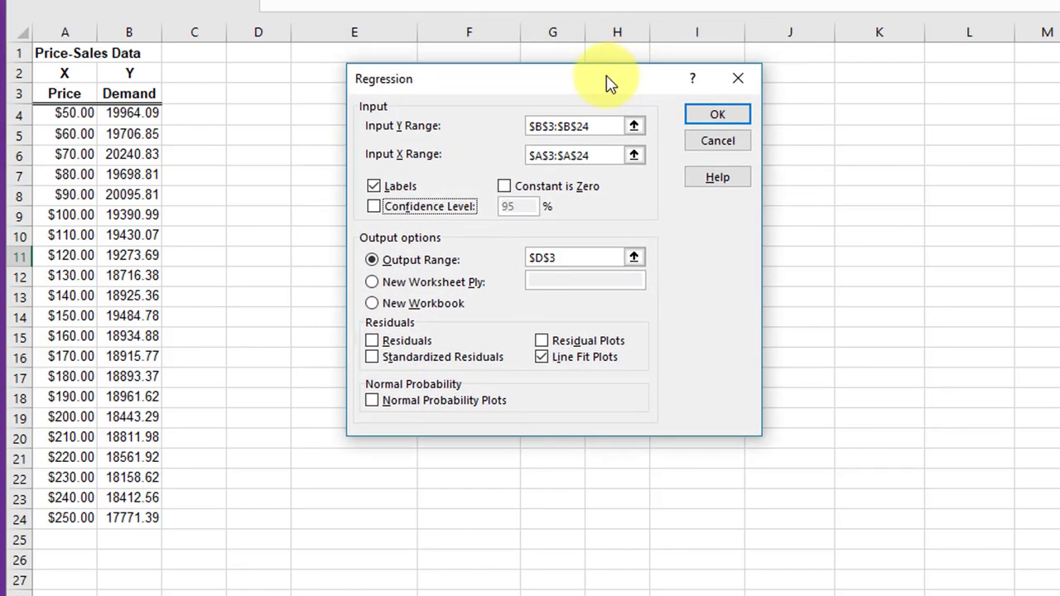
drag(601, 126, 504, 125)
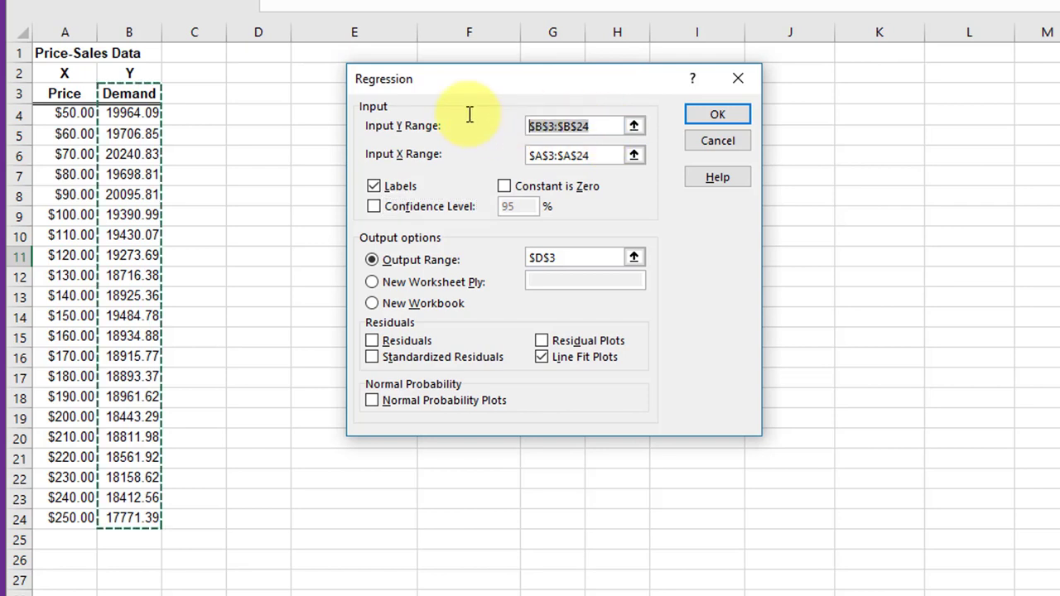
key(BackSpace)
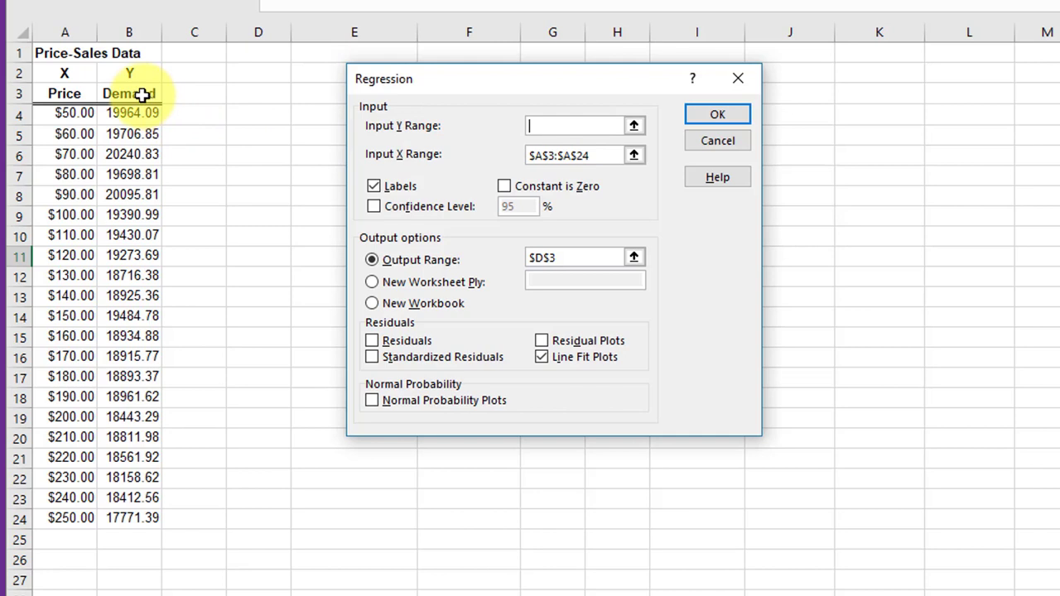
drag(143, 94, 139, 511)
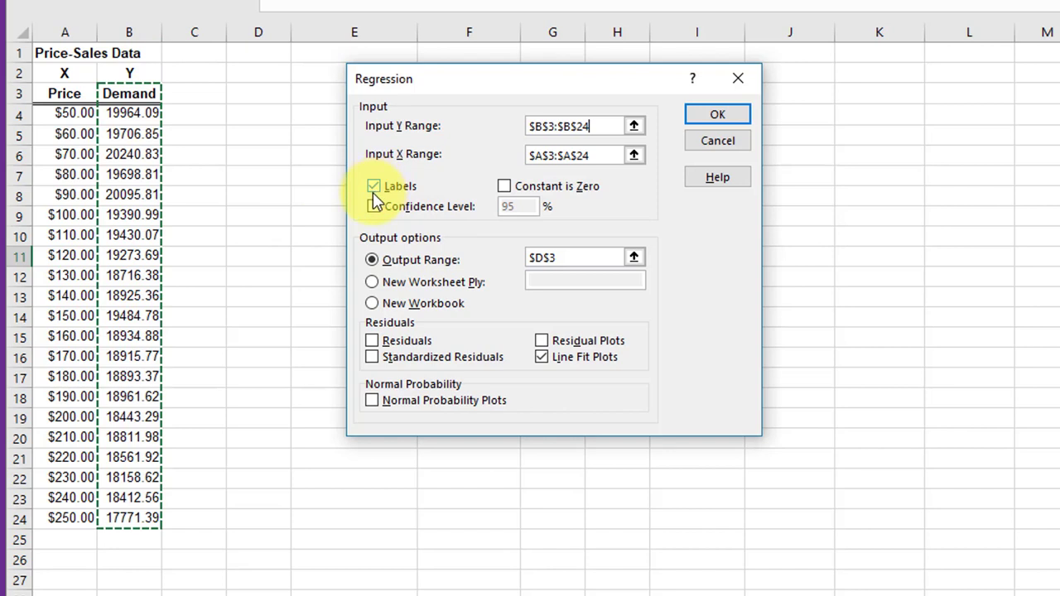
drag(603, 154, 473, 154)
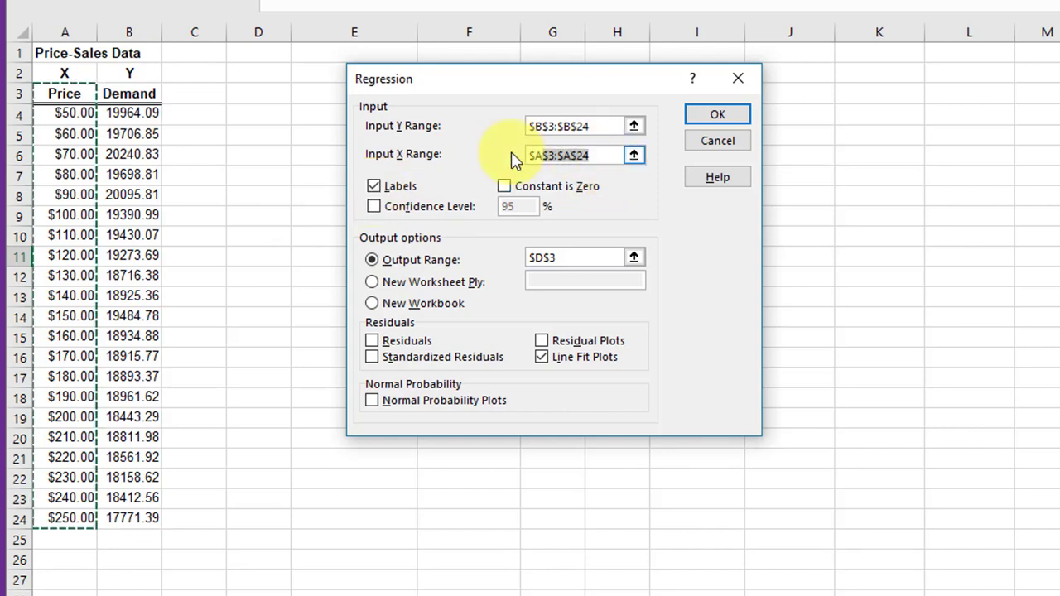
key(BackSpace)
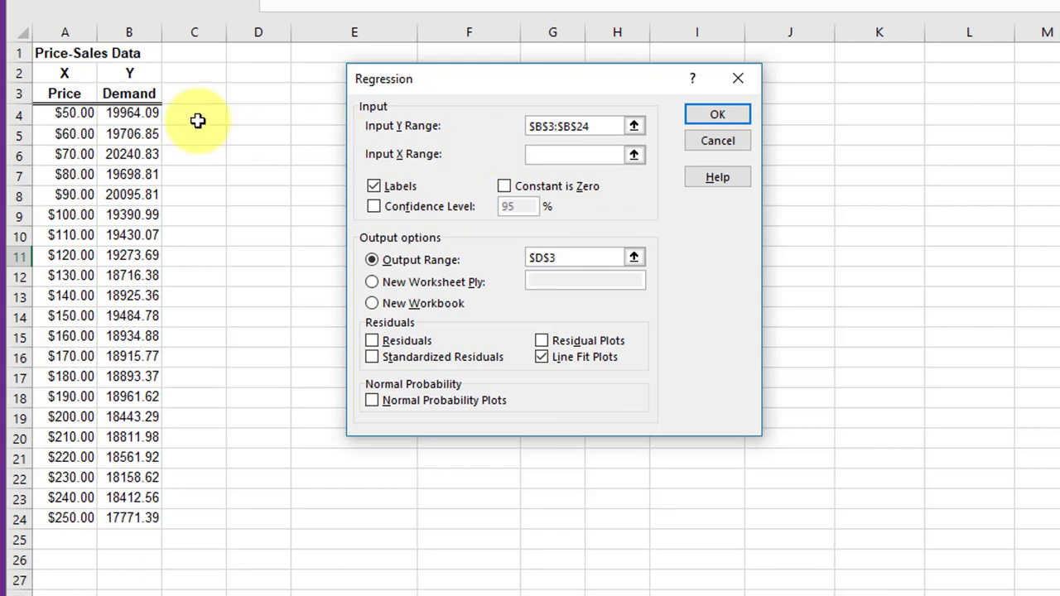
drag(71, 94, 73, 511)
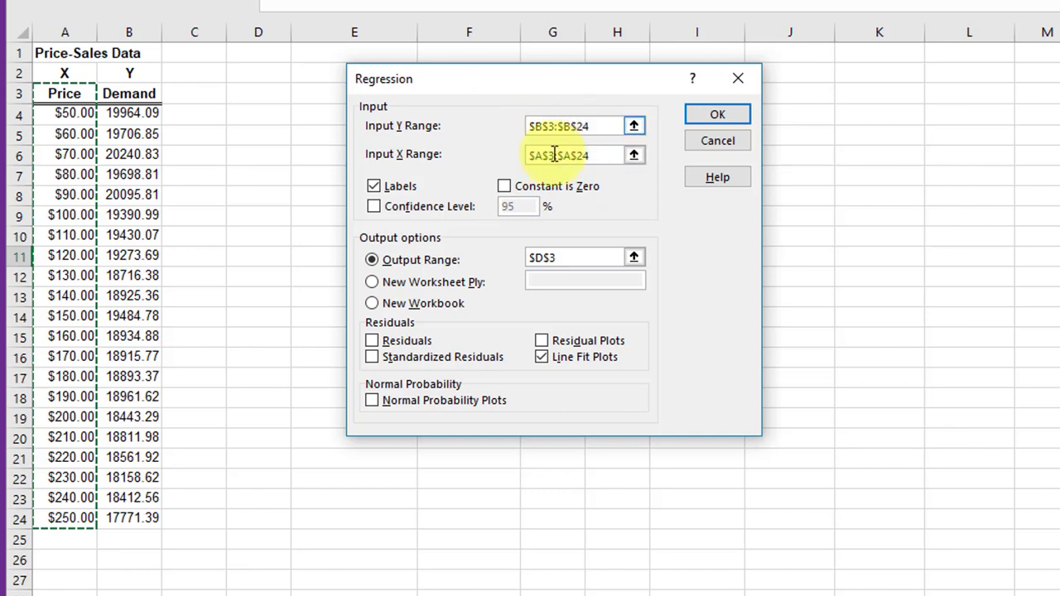
Step: Add 95% confidence bounds, set the output range to $D$3, and run the regression
click(539, 160)
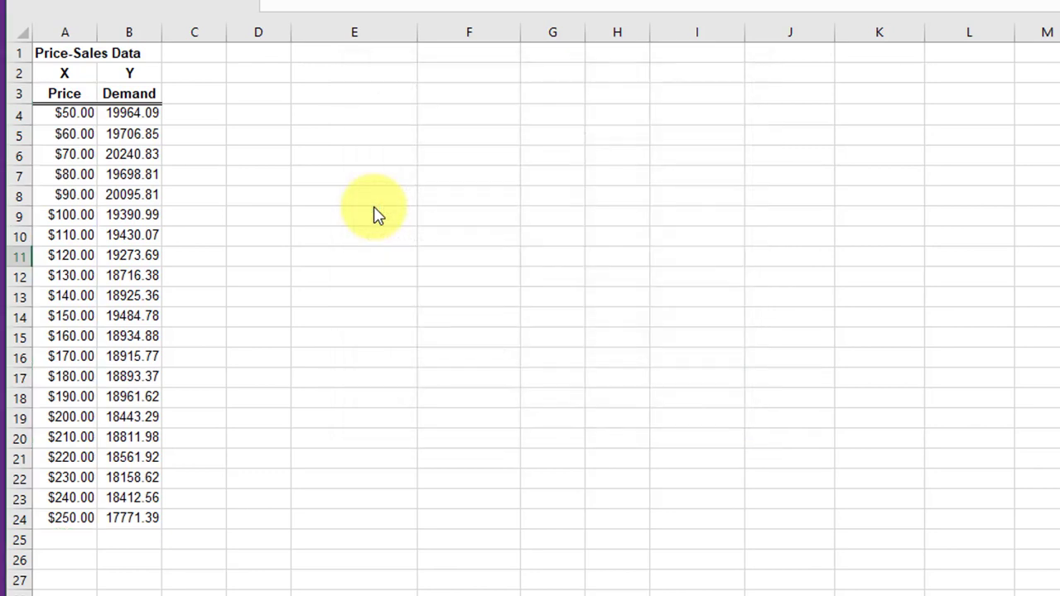
click(374, 207)
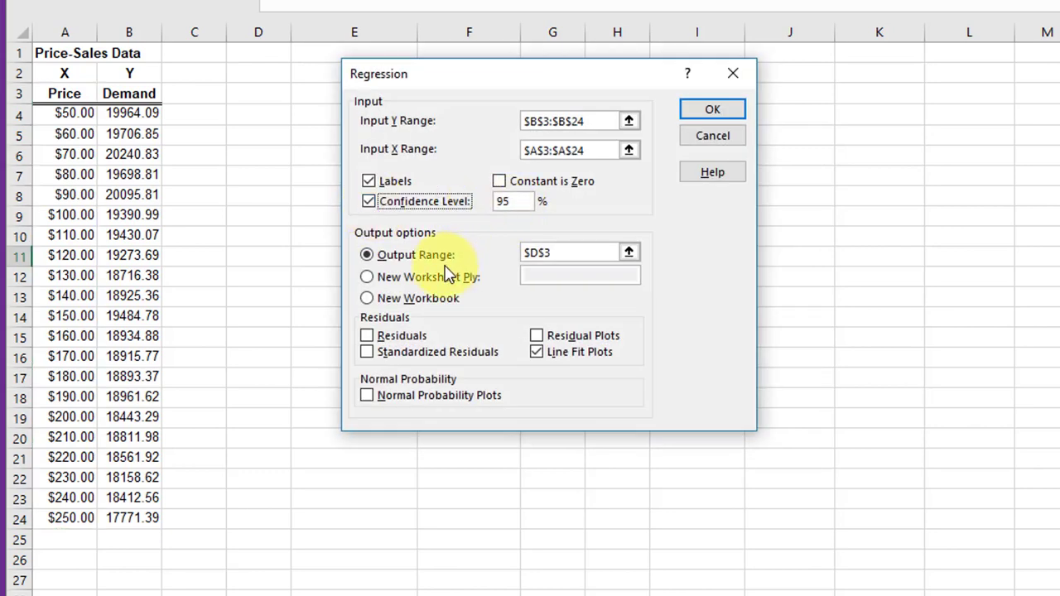
click(535, 257)
double_click(534, 257)
key(BackSpace)
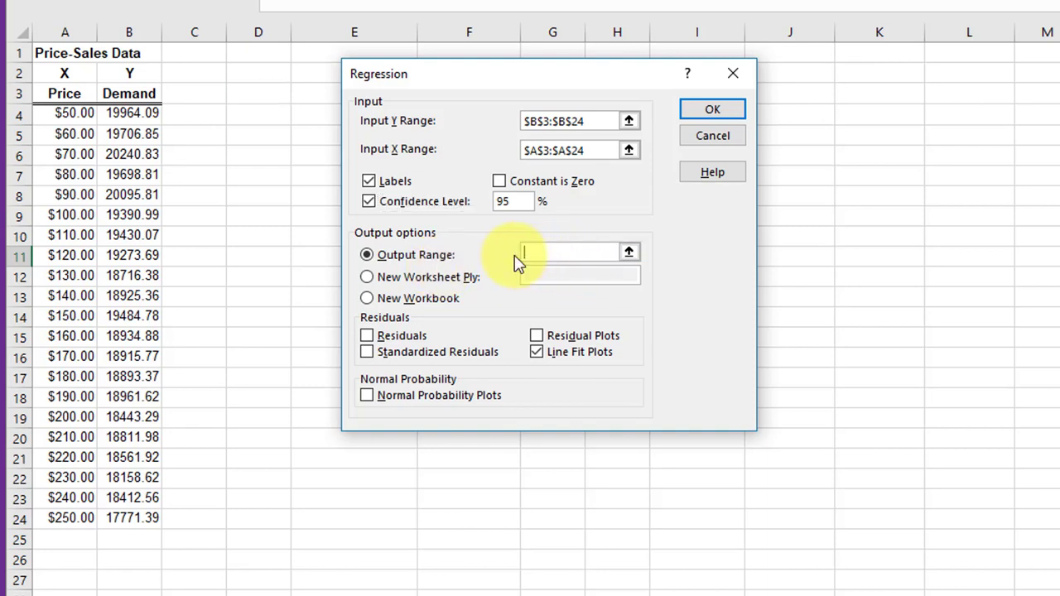
click(250, 99)
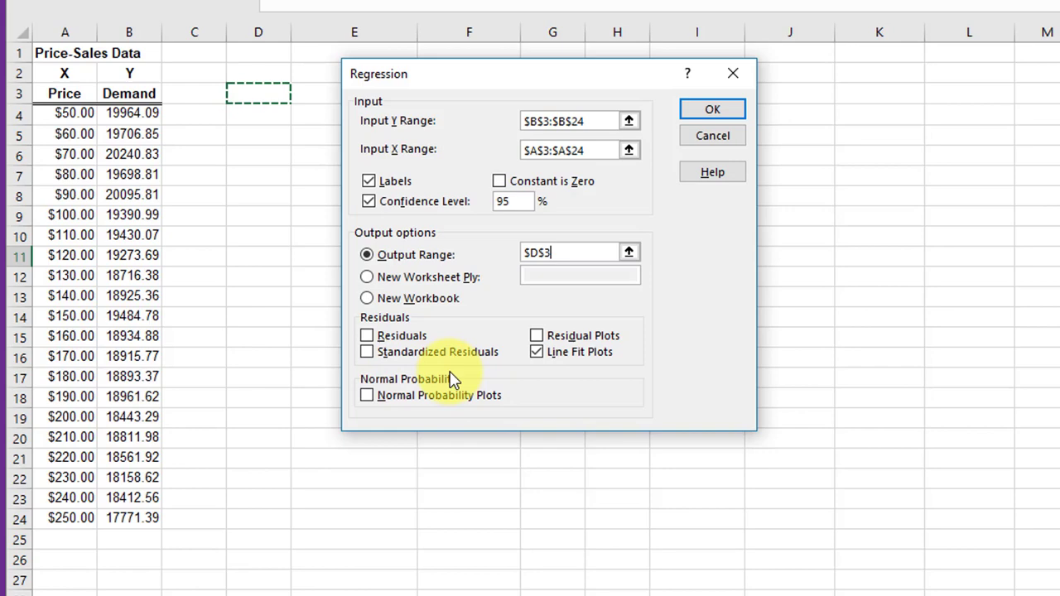
click(711, 108)
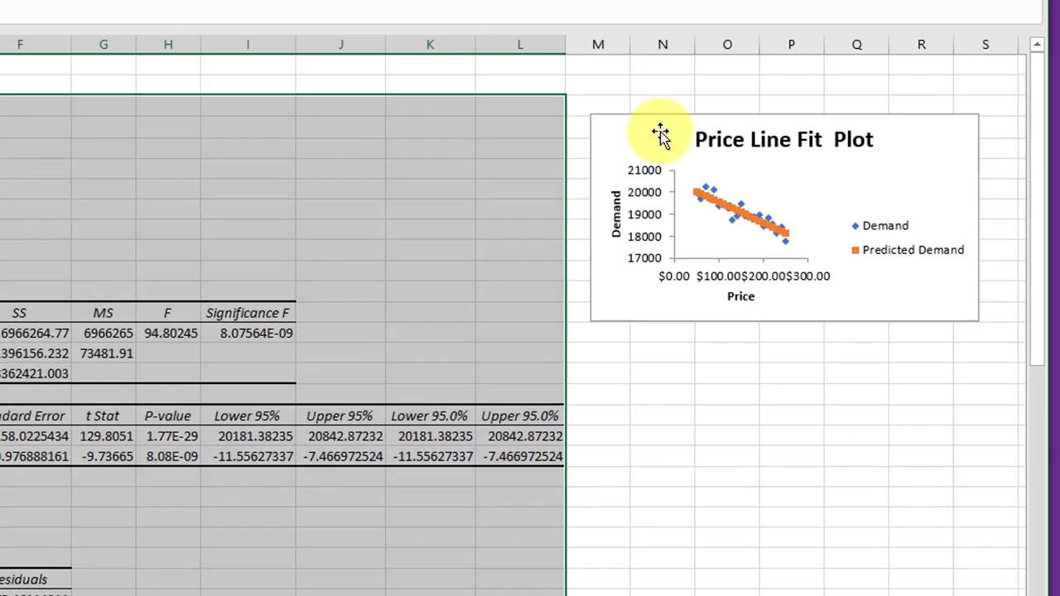
Step: Move the Price Line Fit Plot chart up and left, then enlarge it
drag(655, 132, 551, 105)
drag(876, 300, 1014, 400)
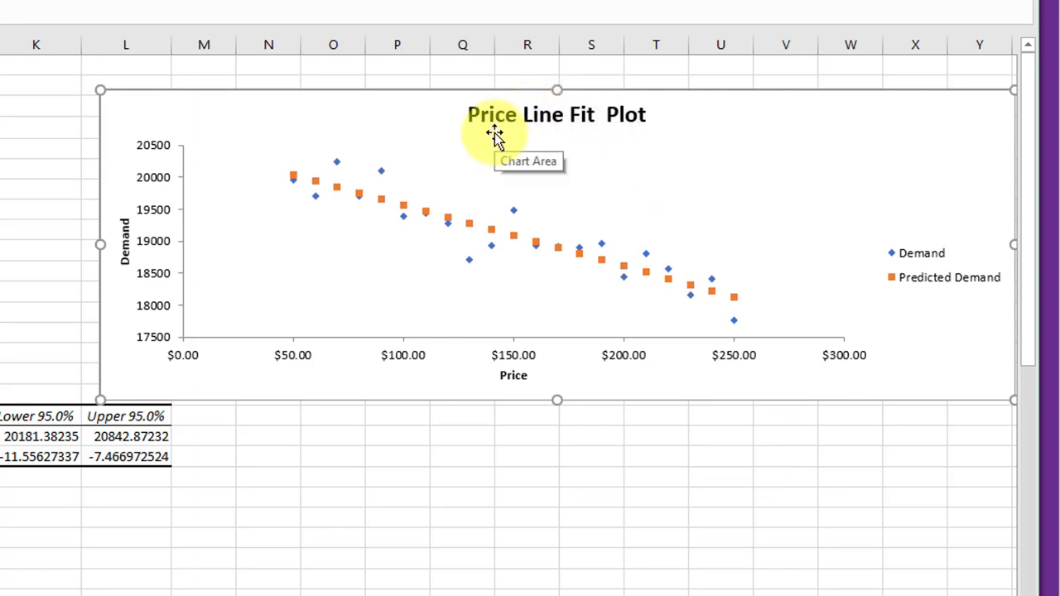
Step: Add a linear trendline to the Demand series showing its equation and R-squared value
click(469, 261)
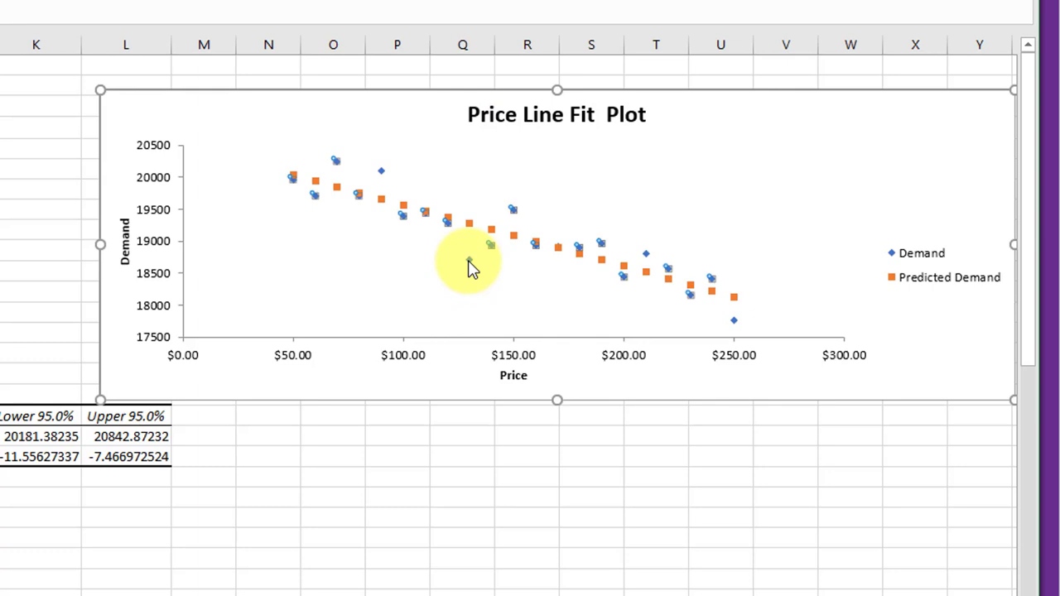
right_click(469, 264)
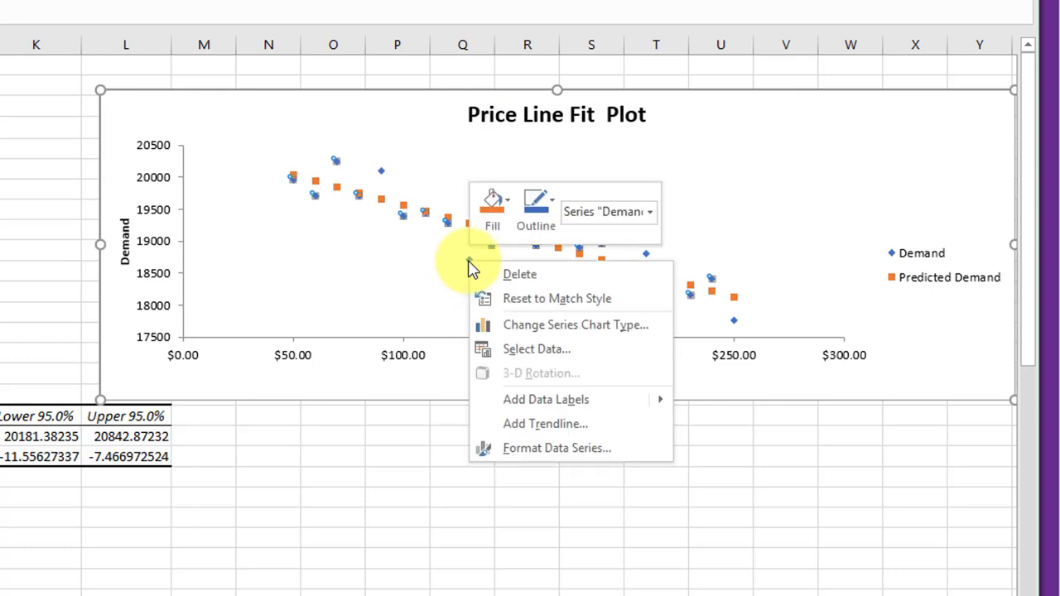
click(533, 426)
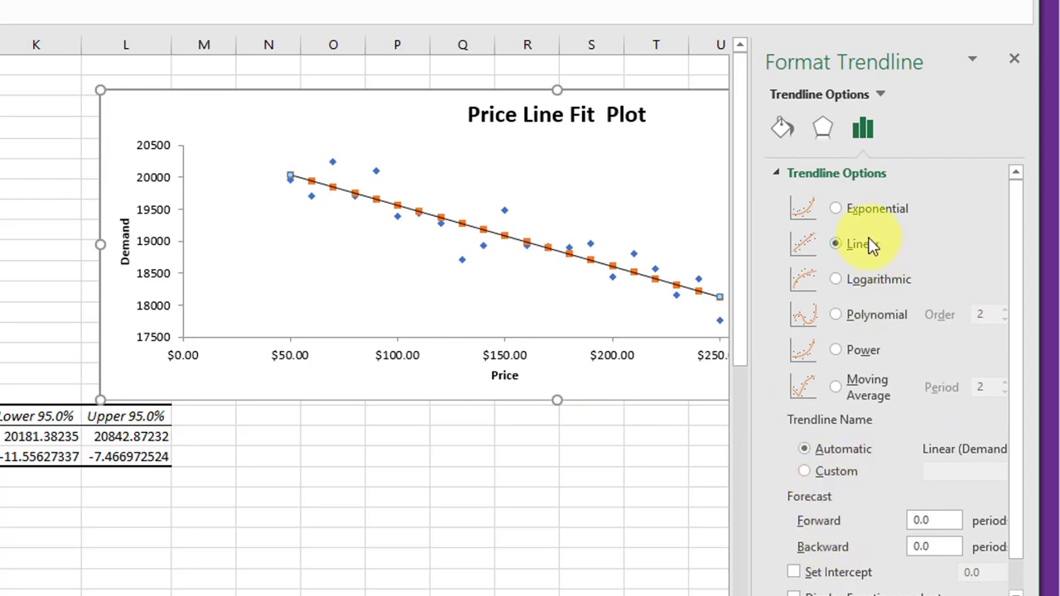
scroll(870, 249, down, 1)
click(795, 564)
click(794, 590)
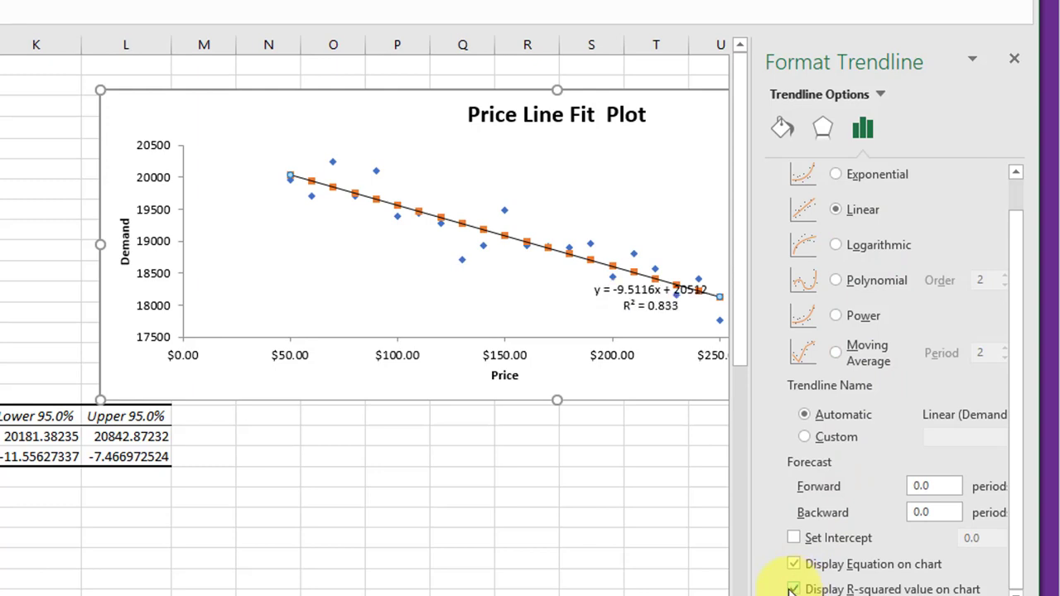
click(1014, 58)
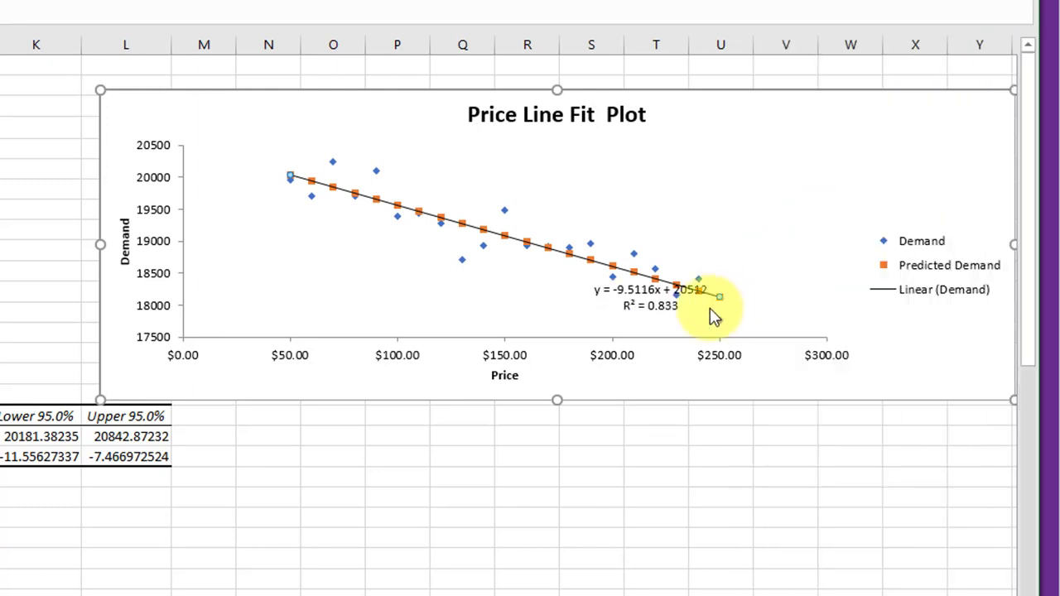
Step: Move the equation and R² label to the chart's lower left
click(664, 306)
drag(664, 307, 323, 304)
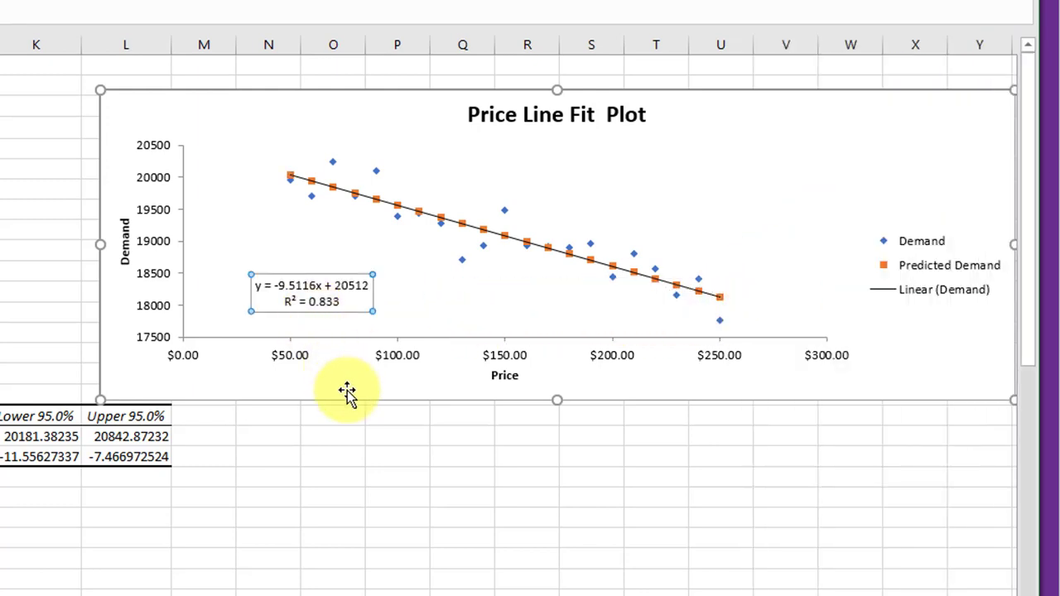
click(366, 493)
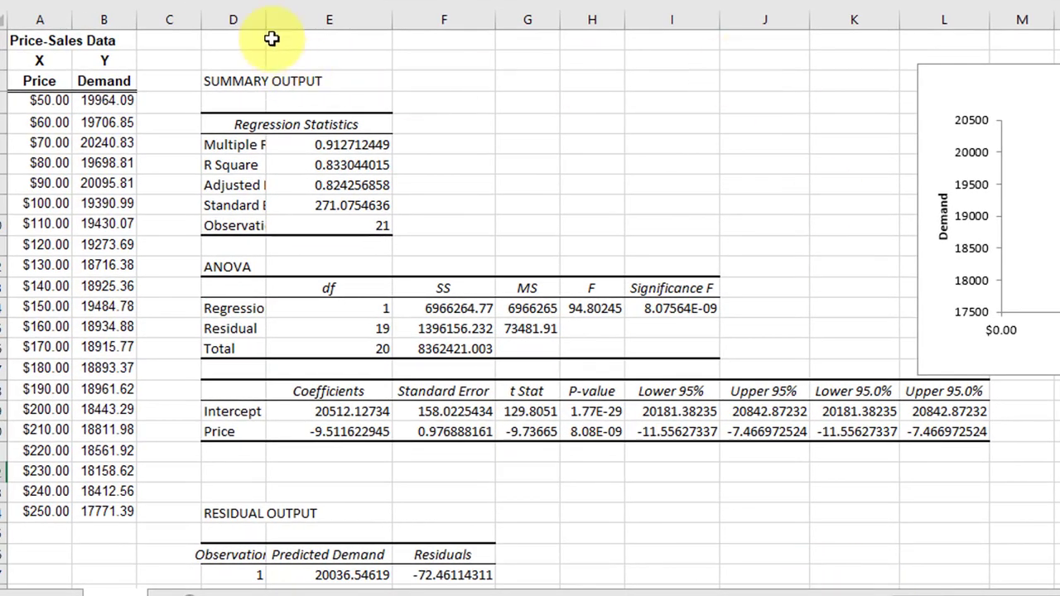
Step: AutoFit column D so labels like Adjusted R Square and Observations show fully
double_click(264, 21)
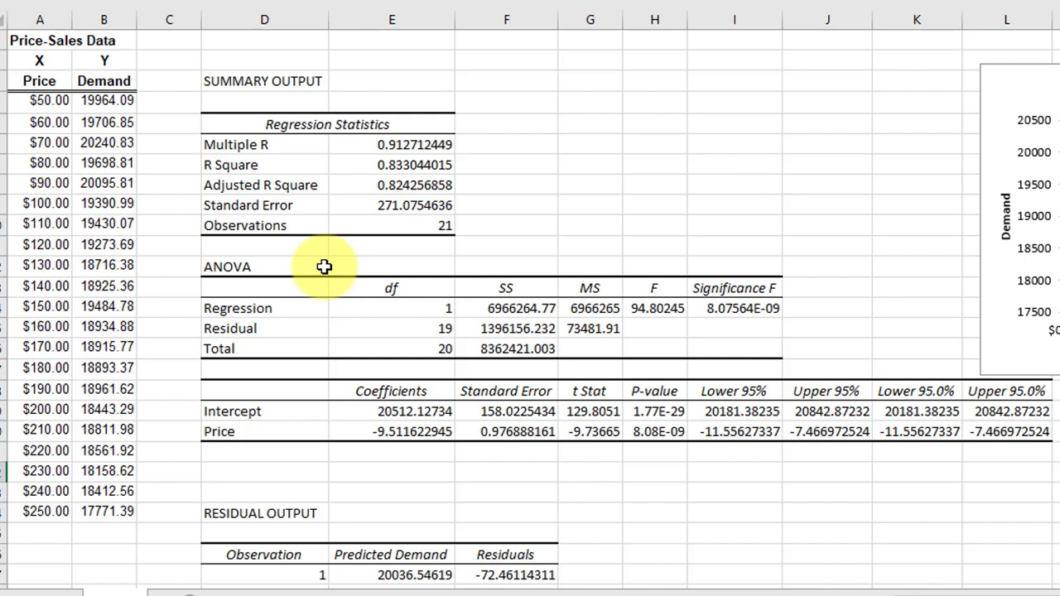
Step: Format Significance F in I12 as a number with extra decimals (0.0000000)
click(748, 307)
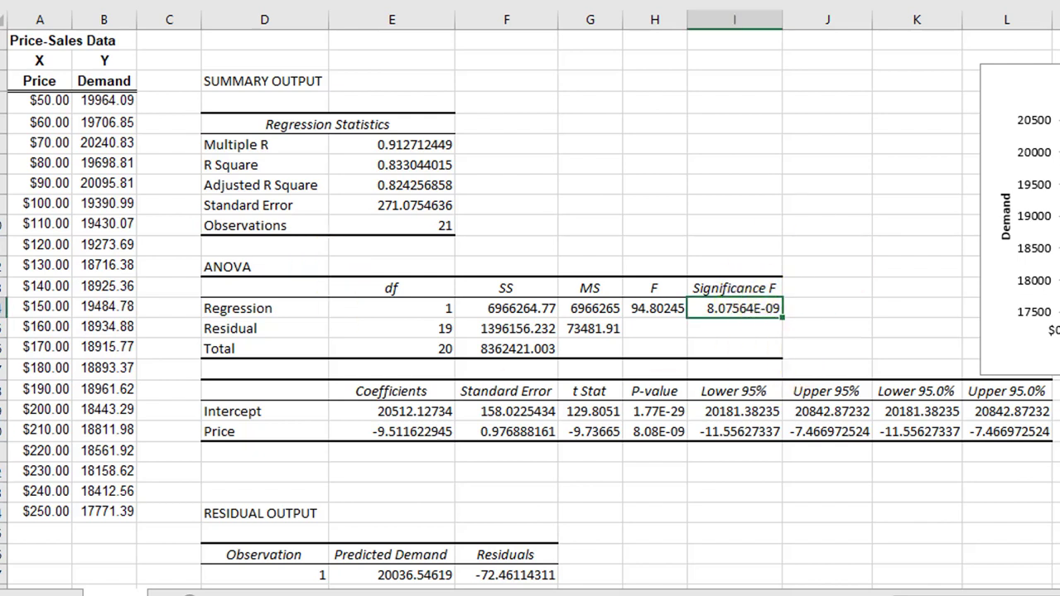
key(ctrl+shift+1)
key(alt+h)
key(0)
key(alt+h)
key(0)
key(alt+h)
key(0)
key(alt+h)
key(0)
key(alt+h)
key(0)
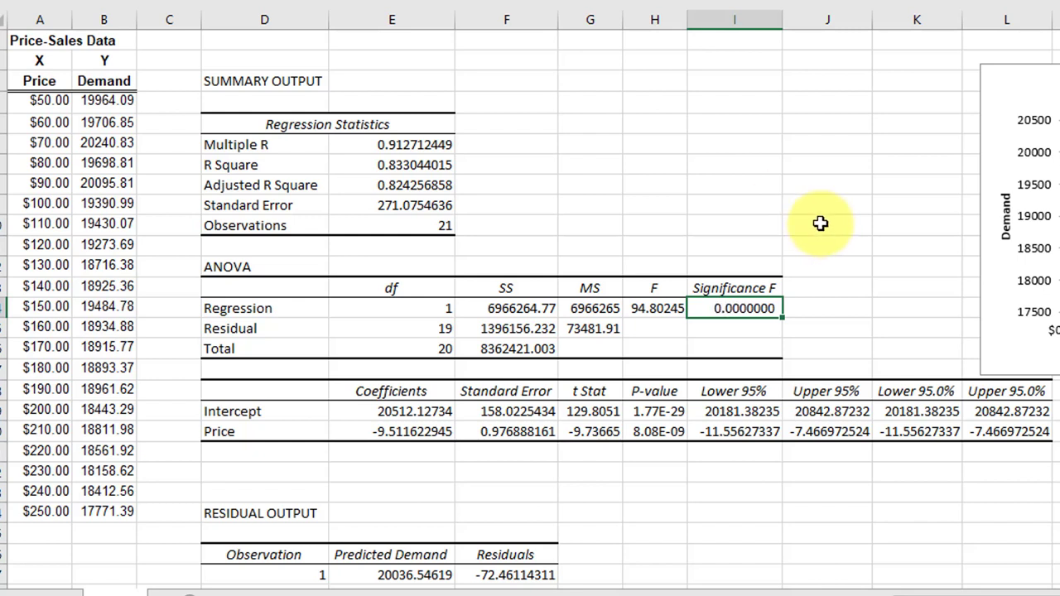
Step: Format the P-values in H15:H16 as numbers with more decimals (0.000000)
click(651, 412)
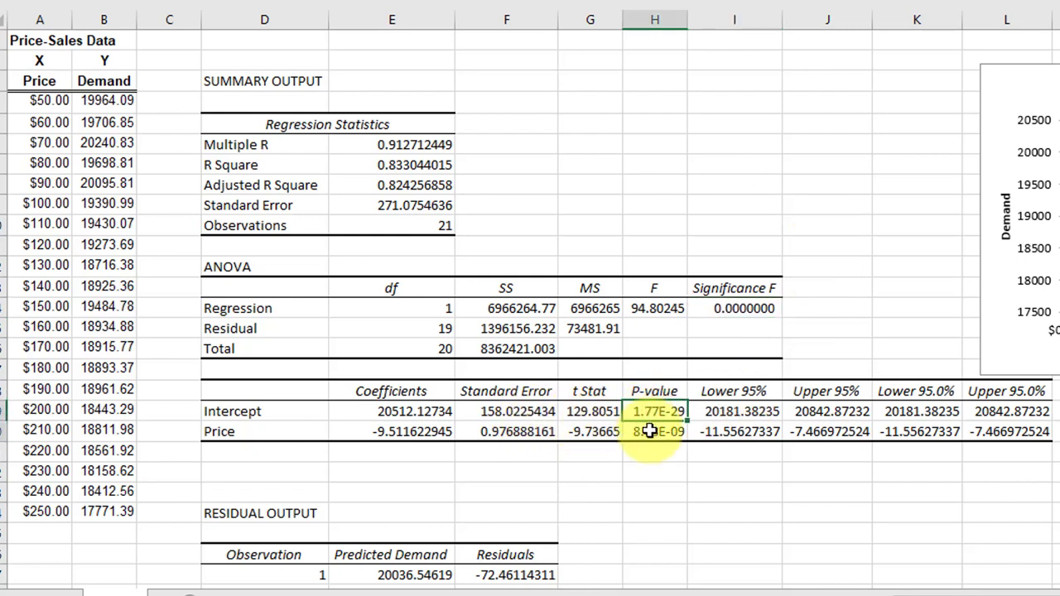
drag(652, 431, 651, 431)
key(ctrl+shift+1)
key(alt+h)
key(0)
key(alt+h)
key(0)
key(alt+h)
key(0)
key(alt+h)
key(0)
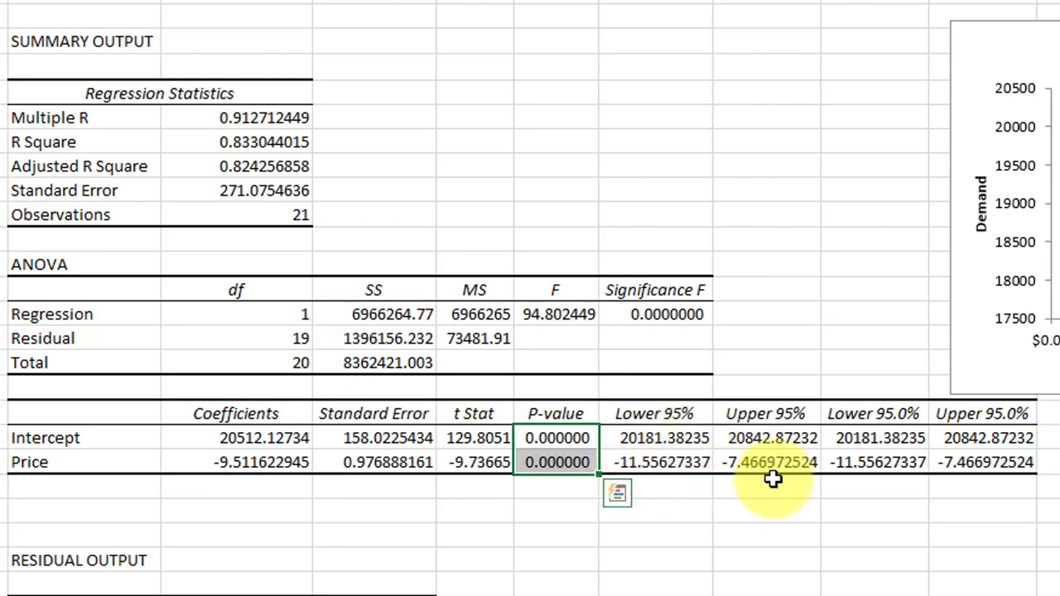
scroll(699, 518, down, 6)
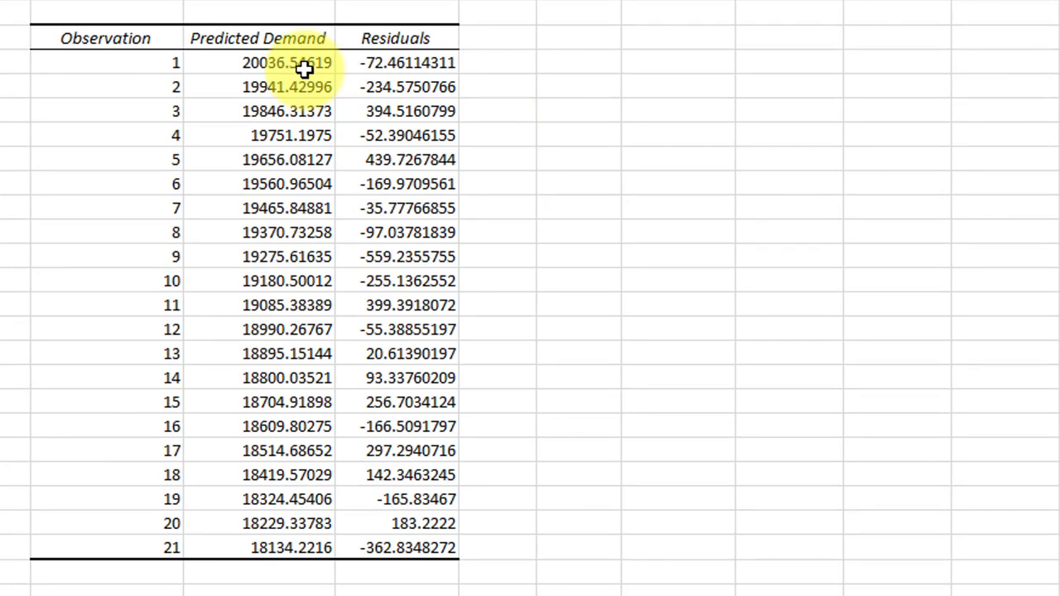
scroll(304, 68, up, 2)
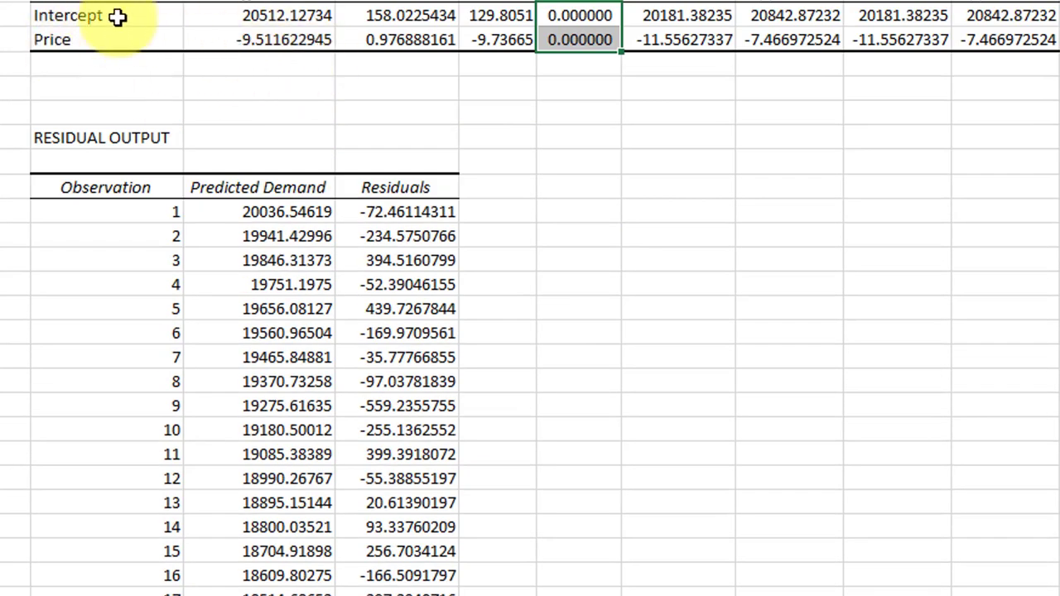